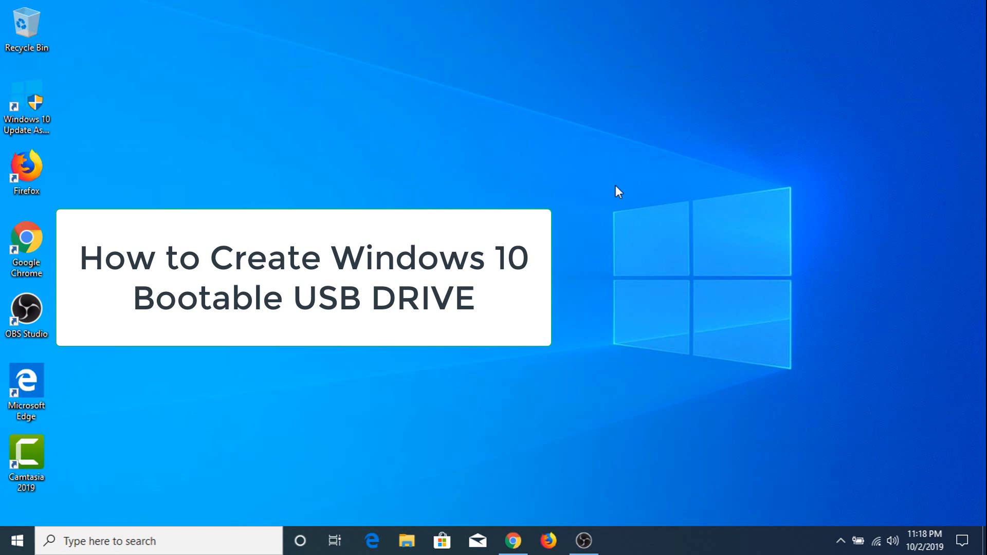
Download the Windows 10 Media Creation Tool from Microsoft's Download Windows 10 page and run it
{"action": "left_click", "coordinate": [513, 541]}
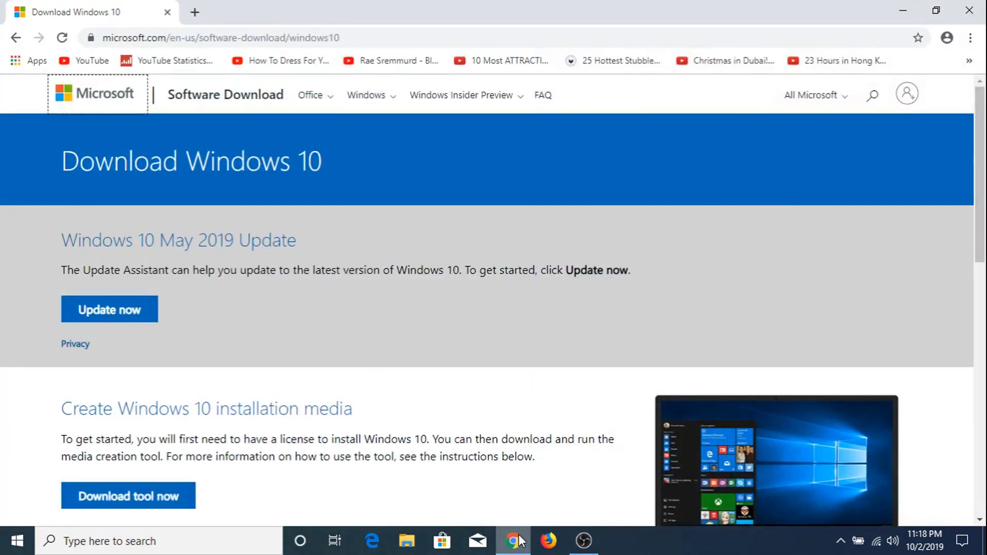
{"action": "scroll", "coordinate": [442, 388], "scroll_direction": "down", "scroll_amount": 2}
{"action": "scroll", "coordinate": [442, 388], "scroll_direction": "down", "scroll_amount": 3}
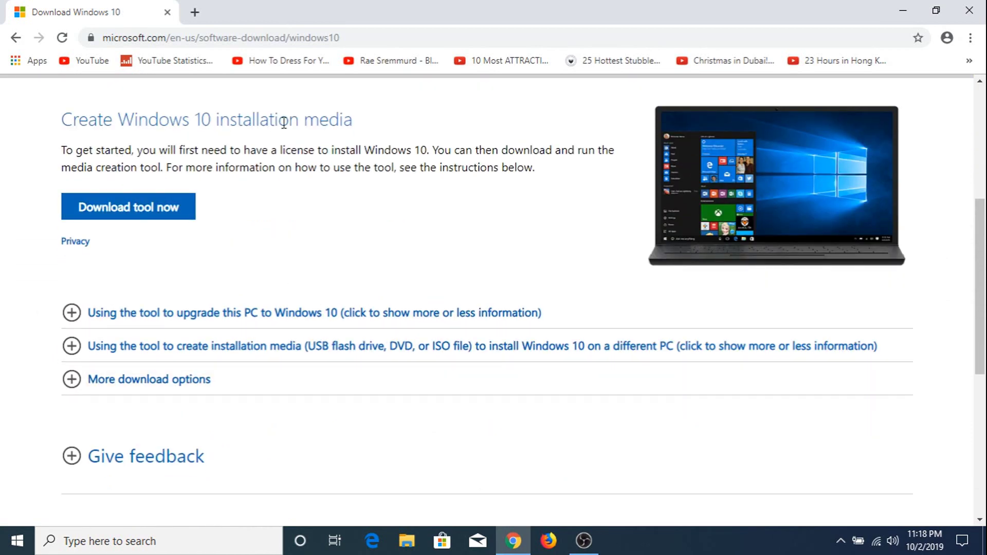
{"action": "left_click", "coordinate": [165, 215]}
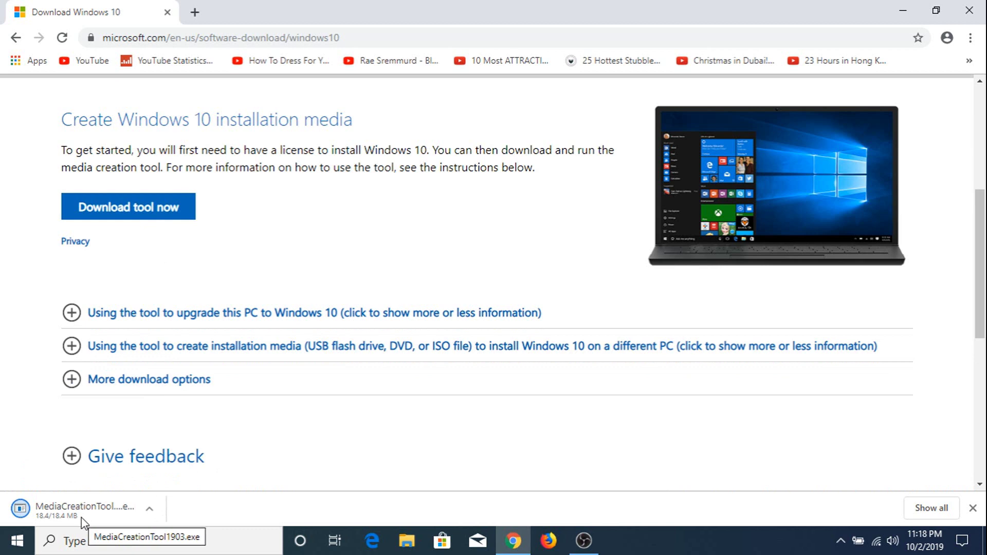
{"action": "left_click", "coordinate": [95, 517]}
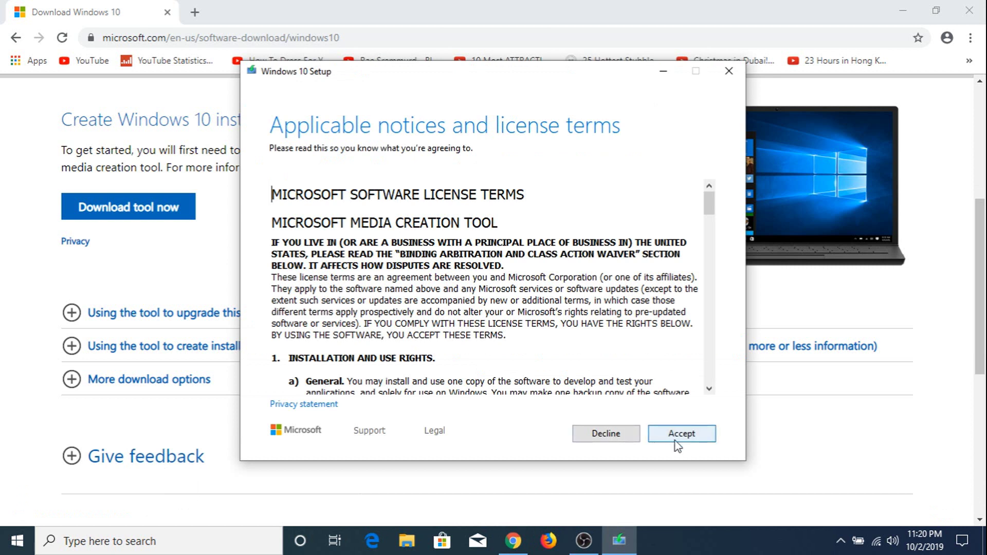
Accept the license terms and choose 'Create installation media for another PC'
{"action": "left_click", "coordinate": [678, 445]}
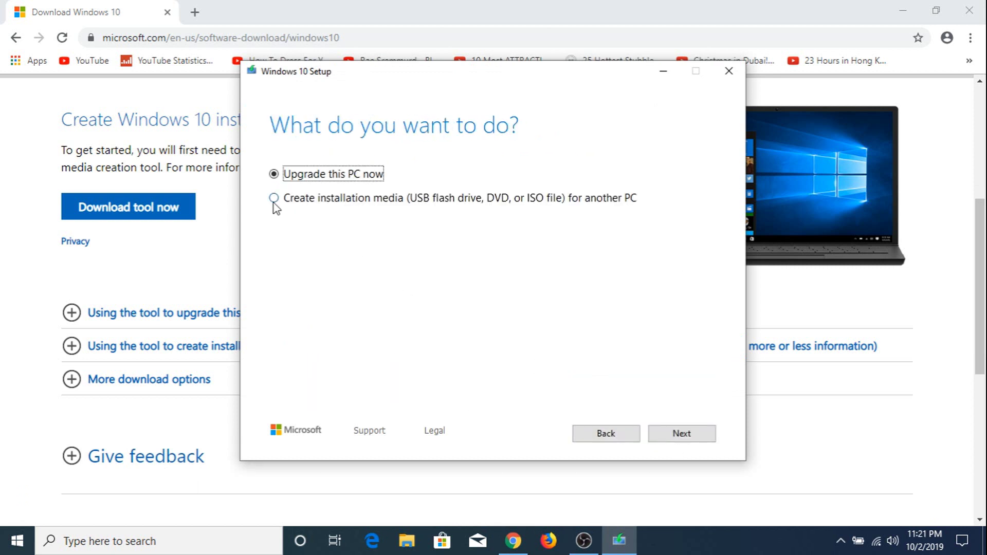
{"action": "left_click", "coordinate": [274, 200]}
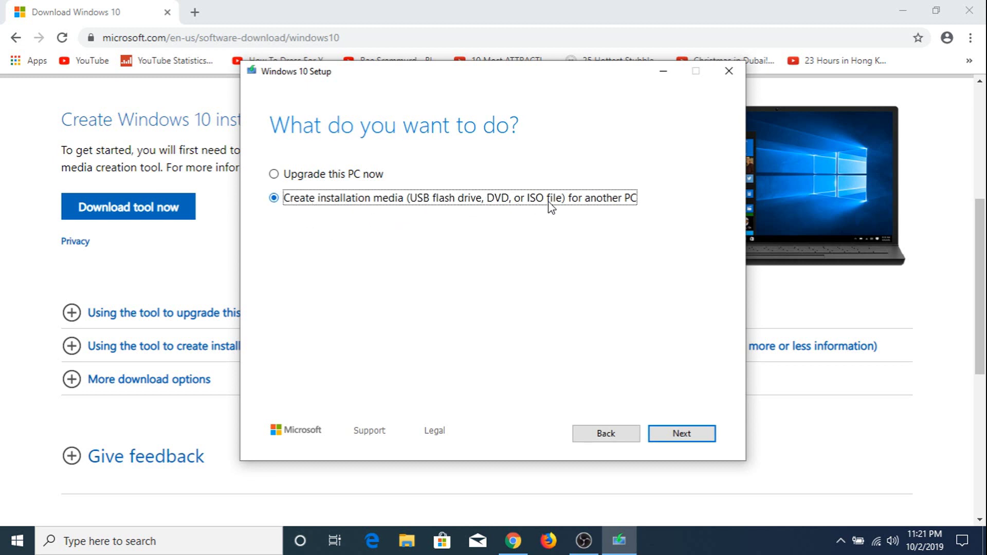
{"action": "left_click", "coordinate": [679, 433]}
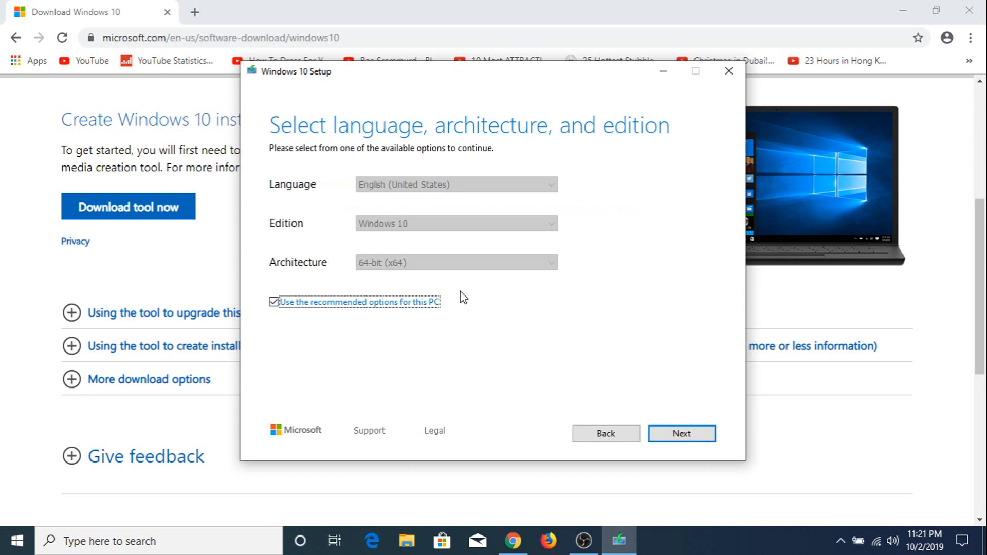
Untick the recommended options, keep English 64-bit Windows 10, and choose ISO file as media
{"action": "left_click", "coordinate": [274, 303]}
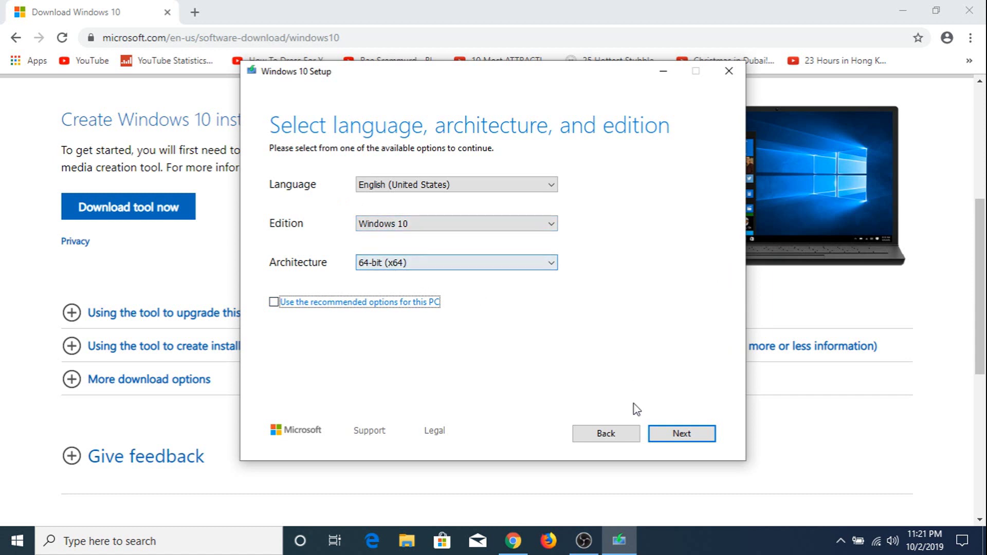
{"action": "left_click", "coordinate": [677, 437]}
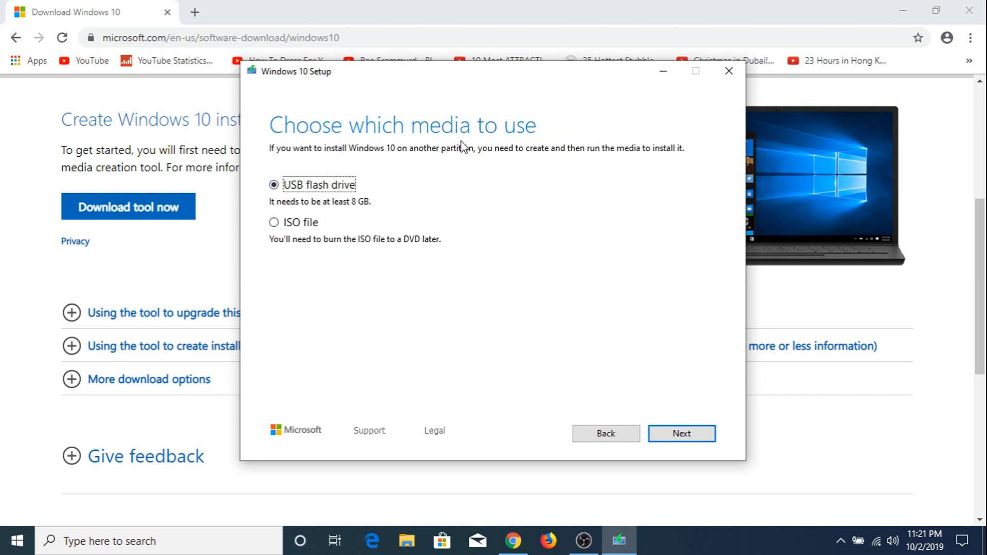
{"action": "left_click", "coordinate": [274, 223]}
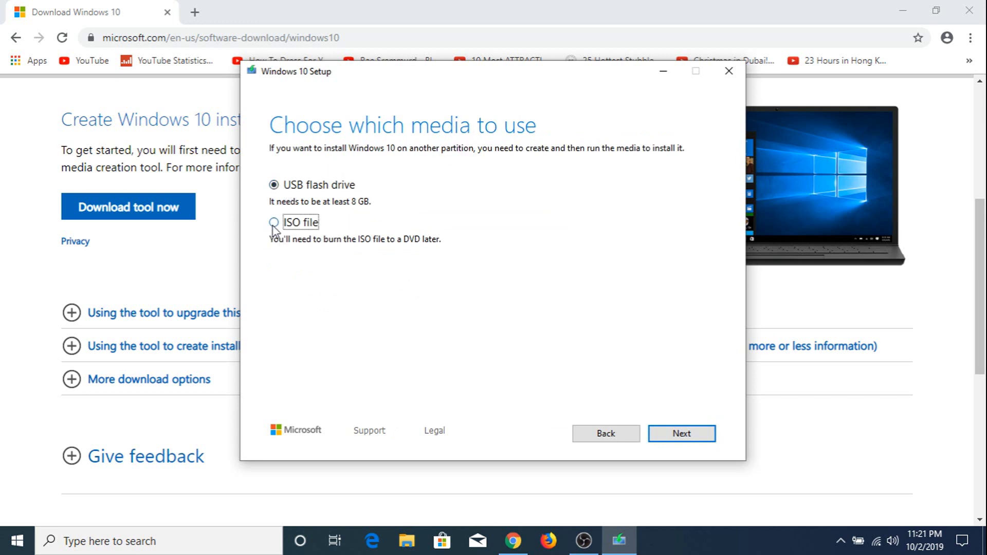
{"action": "left_click", "coordinate": [674, 431]}
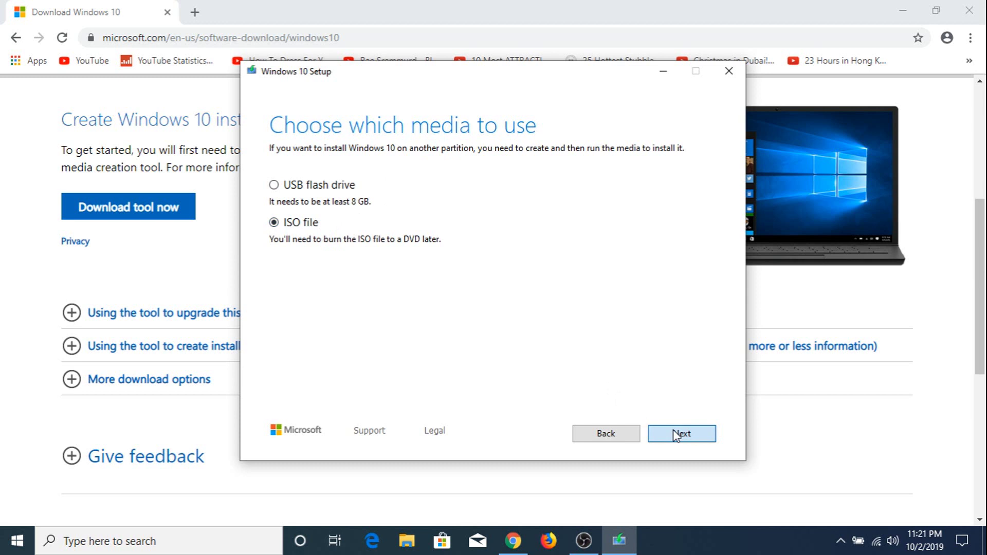
{"action": "left_click", "coordinate": [676, 434]}
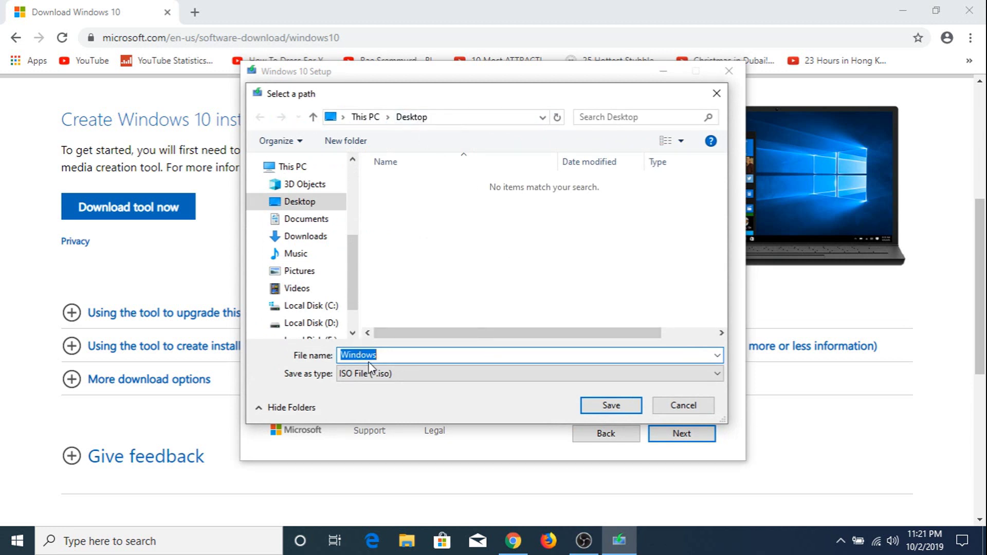
Save the ISO as 'Windows' on the Desktop to start its download
{"action": "left_click", "coordinate": [609, 406]}
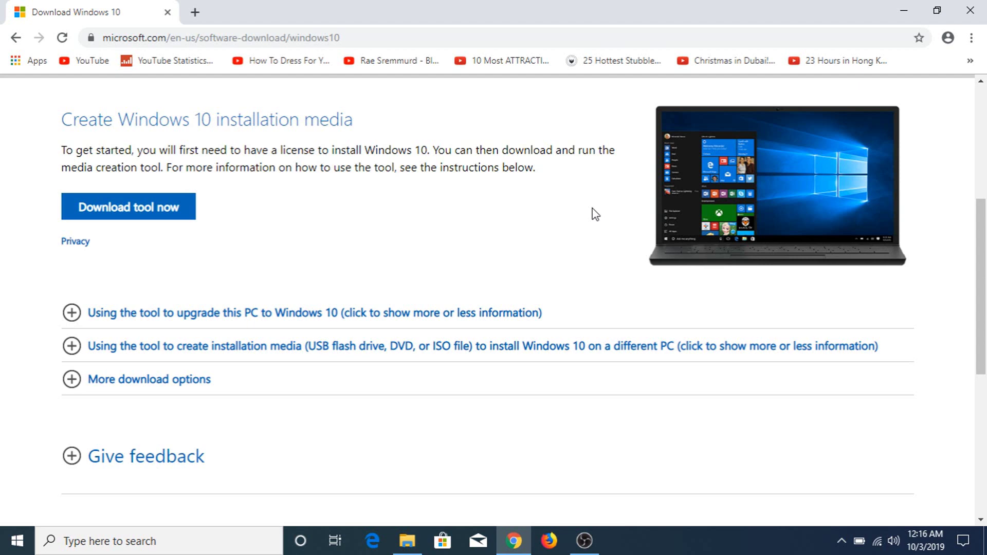
{"action": "left_click", "coordinate": [906, 7]}
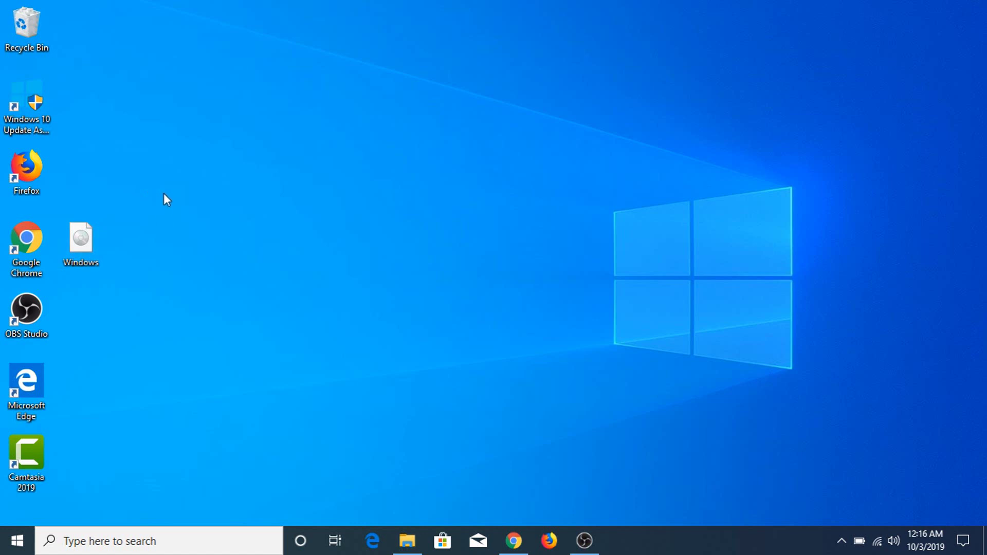
{"action": "left_click", "coordinate": [513, 540]}
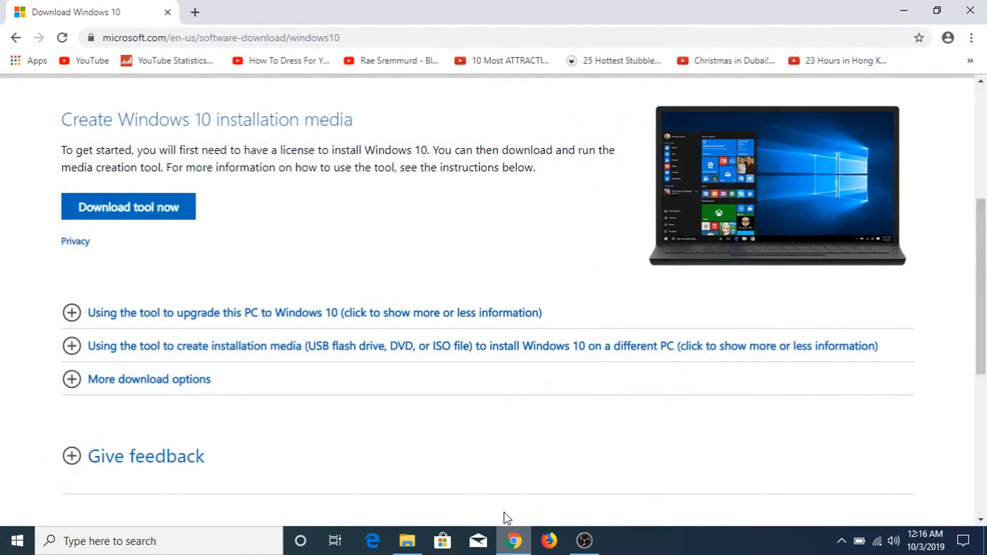
Load rufus.ie in a new Chrome tab
{"action": "left_click", "coordinate": [195, 11]}
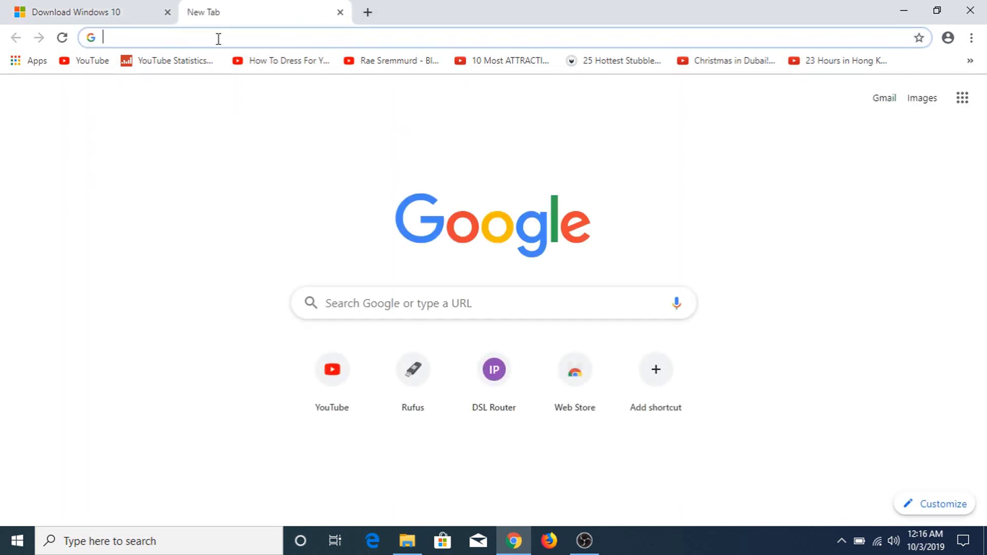
{"action": "type", "text": "ruf"}
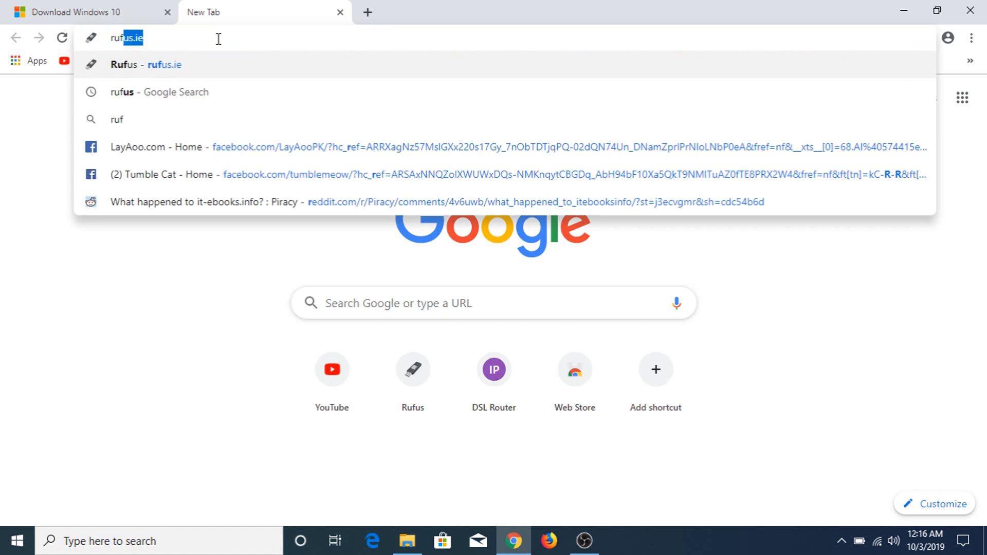
{"action": "type", "text": "us.i"}
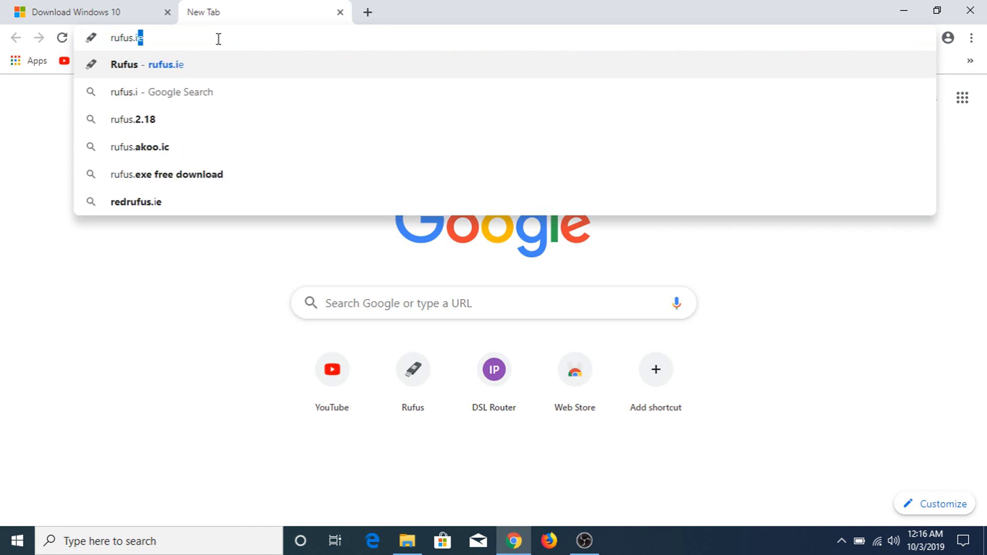
{"action": "type", "text": "e"}
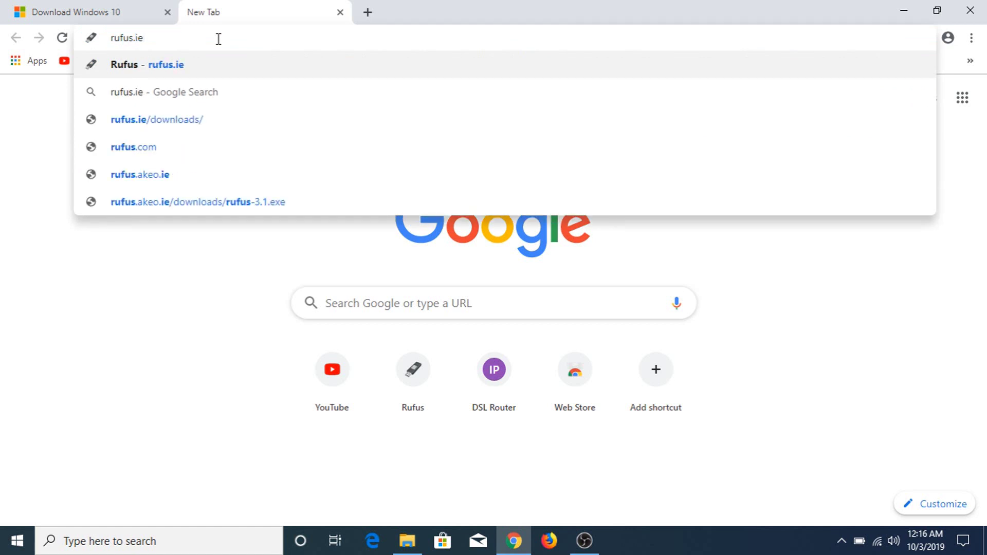
{"action": "key", "text": "Return"}
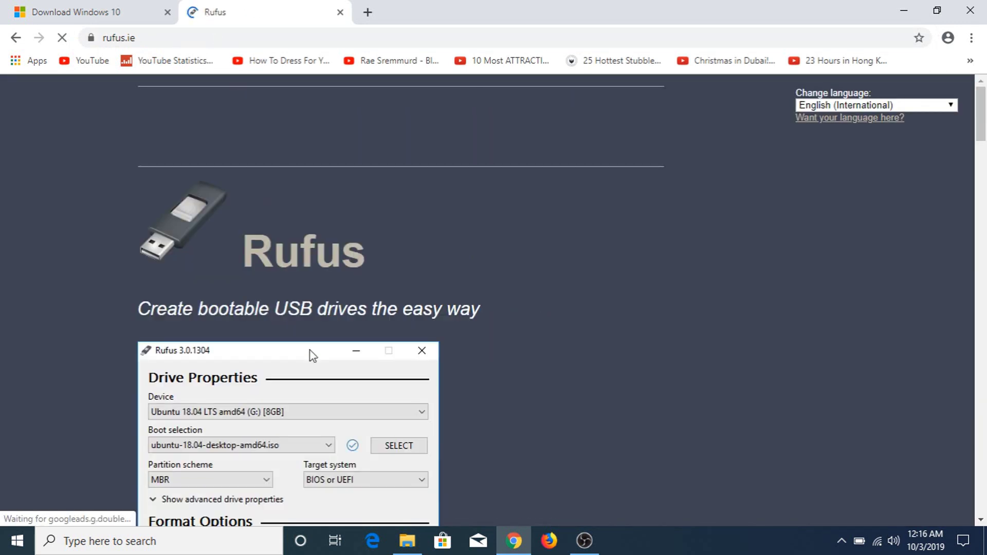
Download Rufus 3.8 Portable (rufus-3.8p.exe) from the Download section and run it
{"action": "scroll", "coordinate": [314, 368], "scroll_direction": "down", "scroll_amount": 1}
{"action": "scroll", "coordinate": [313, 368], "scroll_direction": "down", "scroll_amount": 3}
{"action": "scroll", "coordinate": [315, 369], "scroll_direction": "down", "scroll_amount": 4}
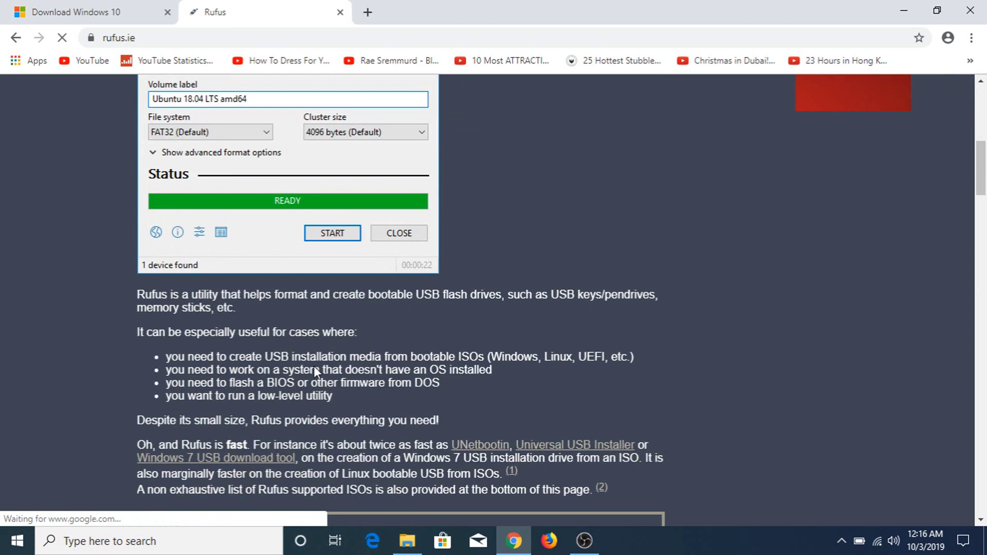
{"action": "scroll", "coordinate": [314, 367], "scroll_direction": "down", "scroll_amount": 5}
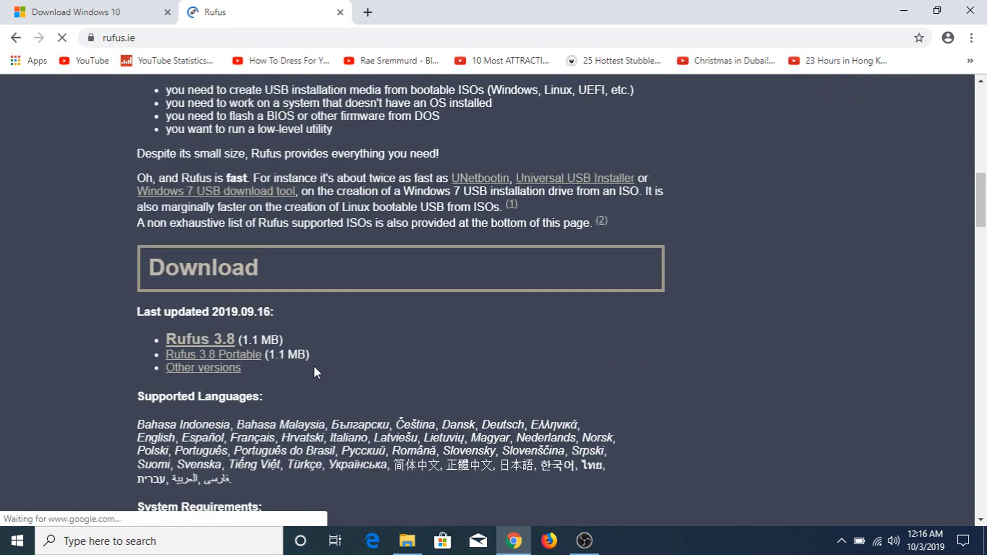
{"action": "left_click", "coordinate": [233, 358]}
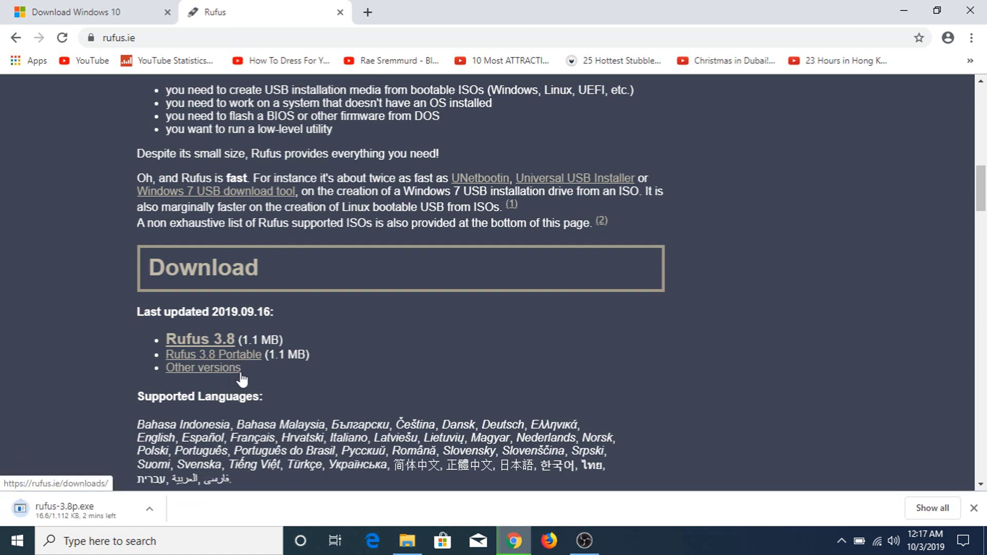
{"action": "left_click", "coordinate": [116, 520]}
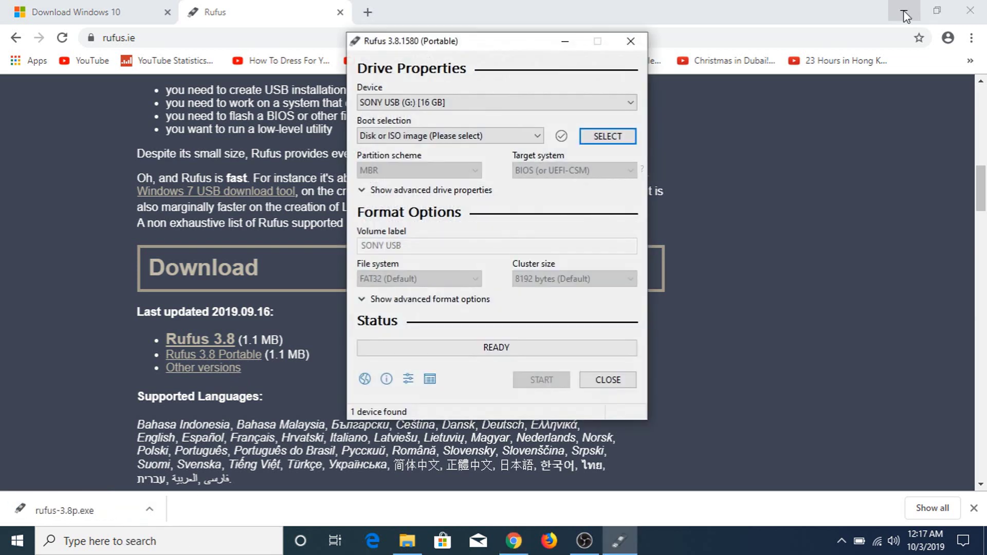
Keep SONY USB (G:) as the device and 'Disk or ISO image' as the boot selection
{"action": "left_click", "coordinate": [903, 10]}
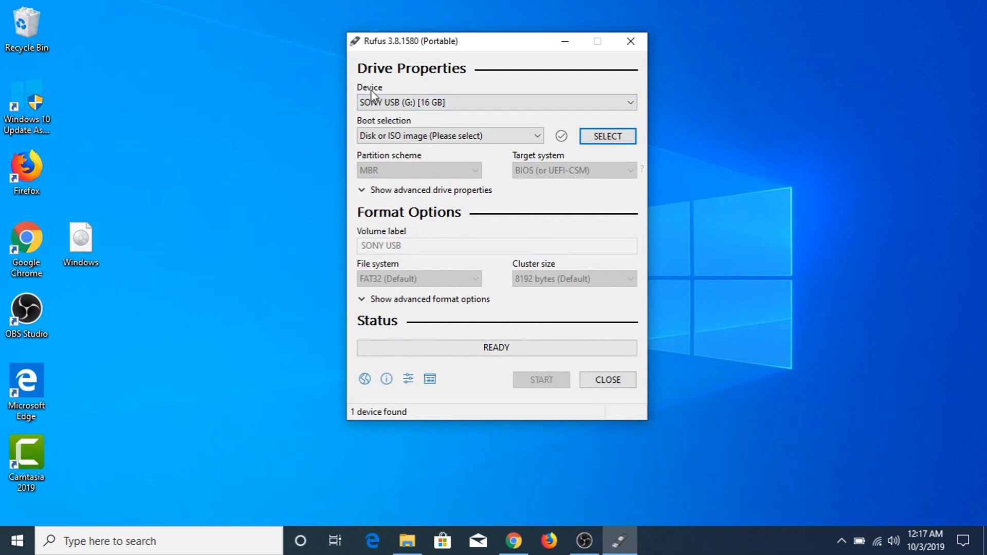
{"action": "left_click", "coordinate": [437, 102]}
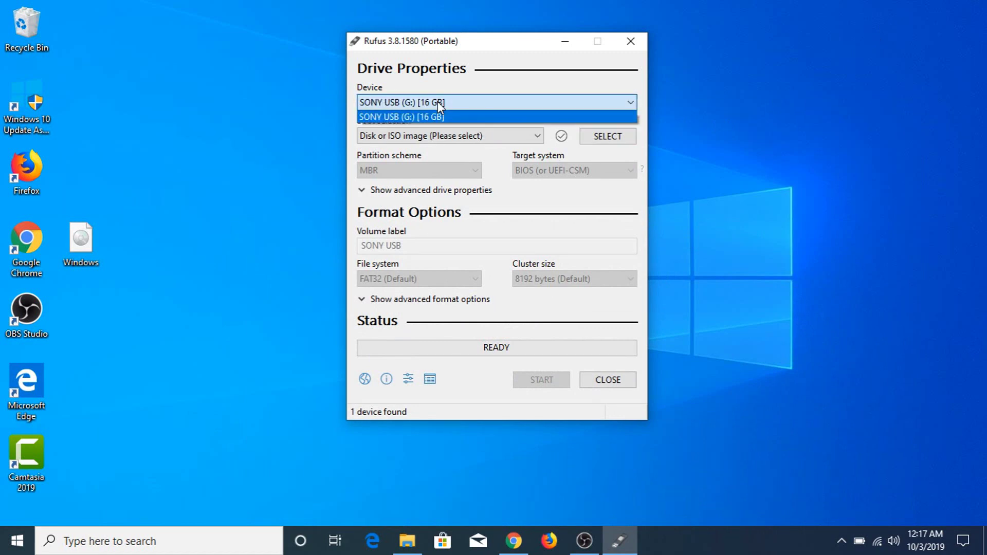
{"action": "left_click", "coordinate": [448, 89]}
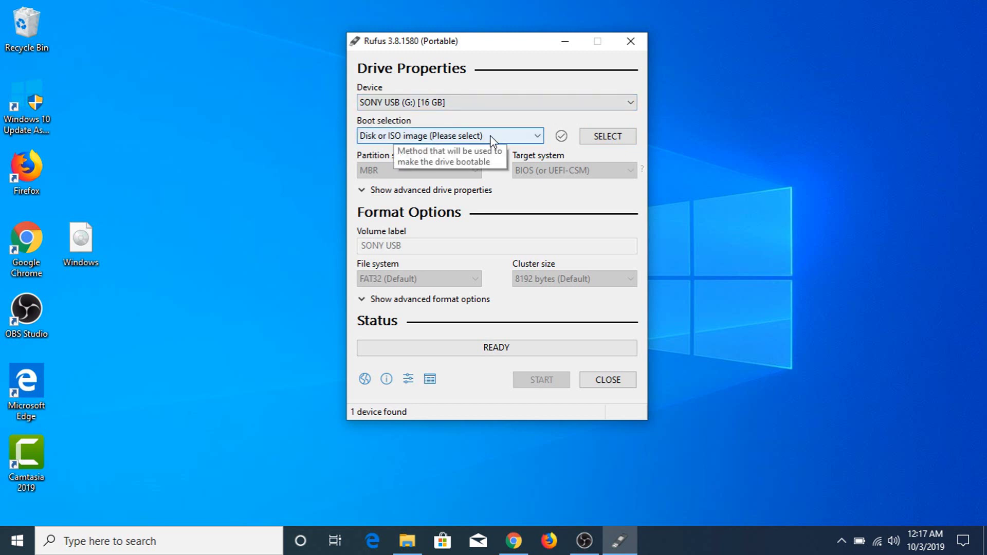
{"action": "left_click", "coordinate": [406, 136]}
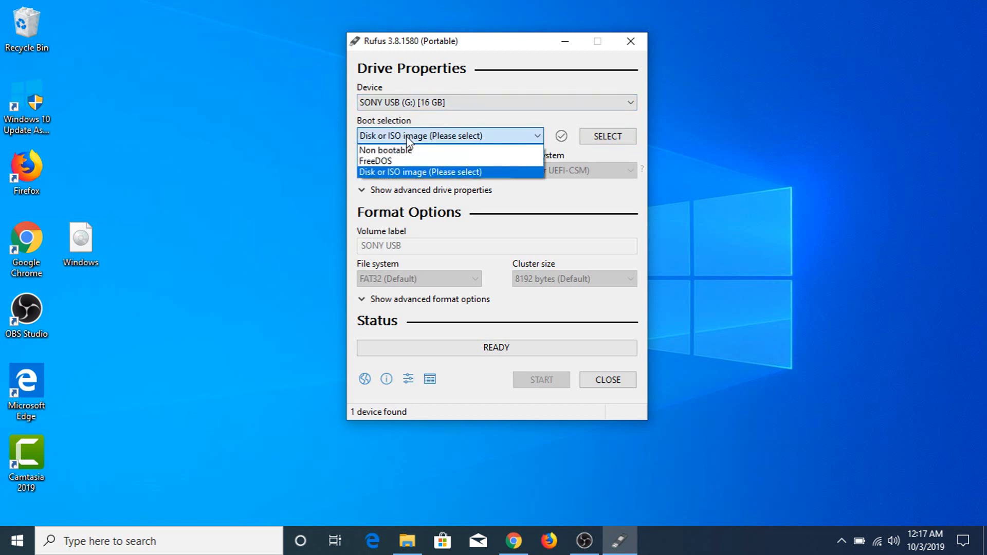
{"action": "left_click", "coordinate": [408, 173]}
Load the Windows ISO from the Desktop as the boot image
{"action": "left_click", "coordinate": [607, 136]}
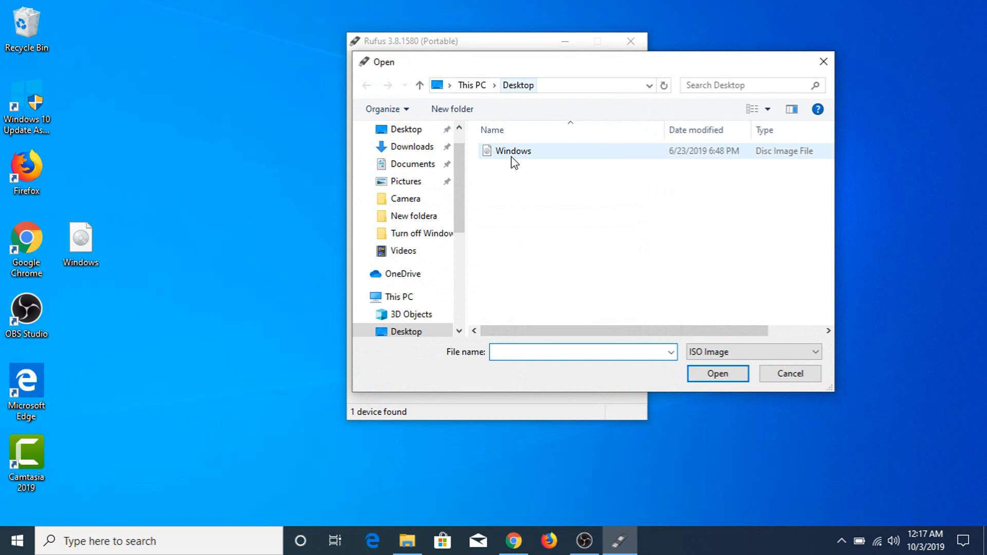
{"action": "left_click", "coordinate": [516, 154]}
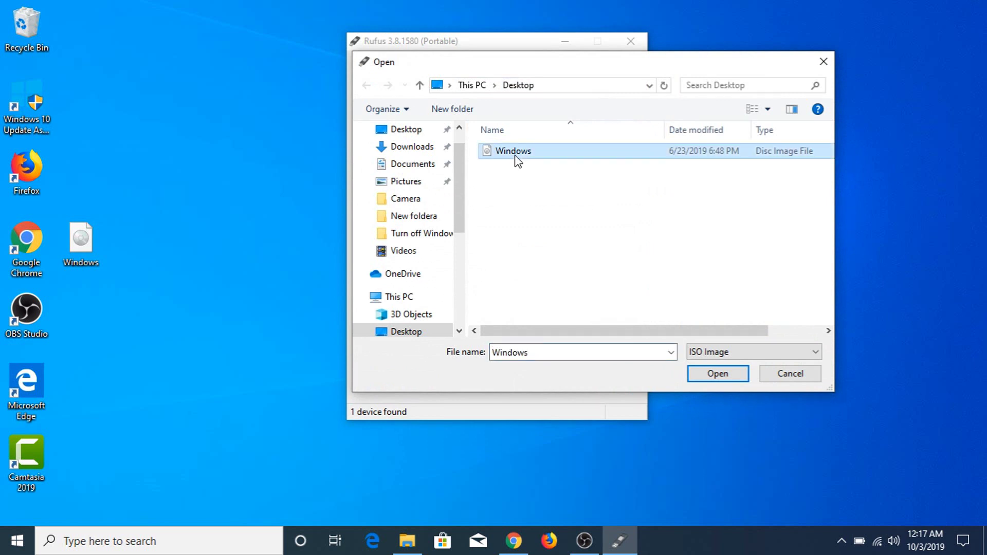
{"action": "left_click", "coordinate": [718, 377]}
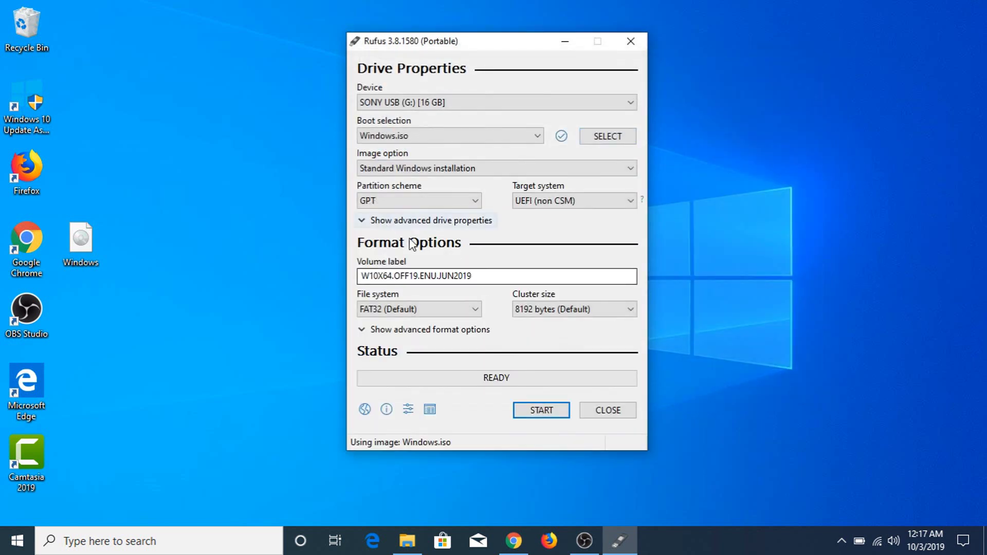
Change the volume label to Windows10, leaving the partition scheme on GPT
{"action": "left_click_drag", "start_coordinate": [480, 276], "coordinate": [343, 270]}
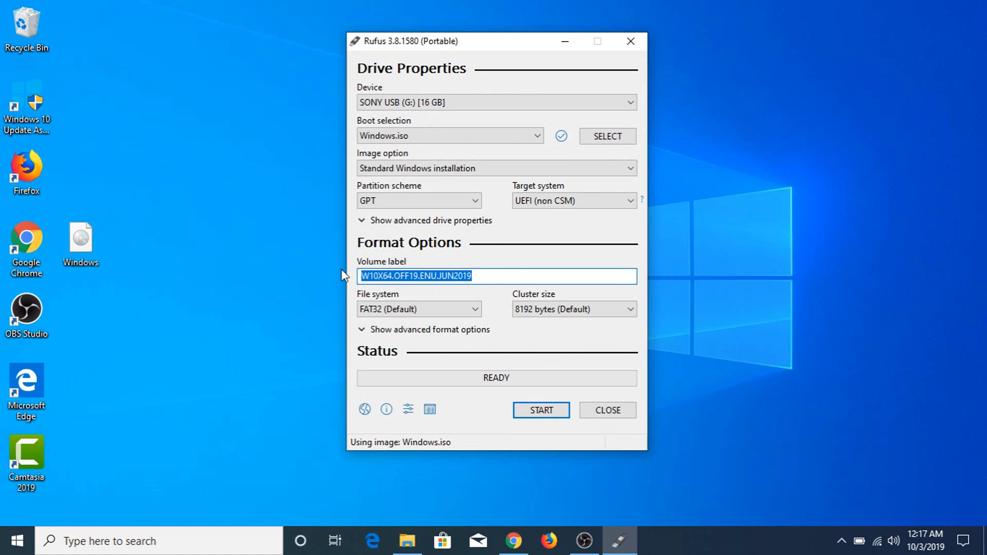
{"action": "type", "text": "Windows10"}
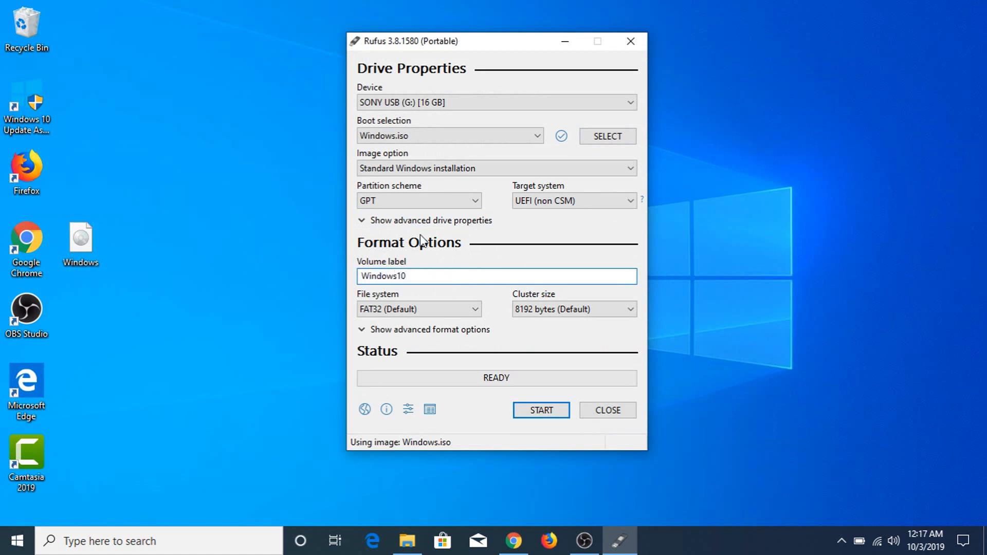
{"action": "left_click", "coordinate": [416, 205]}
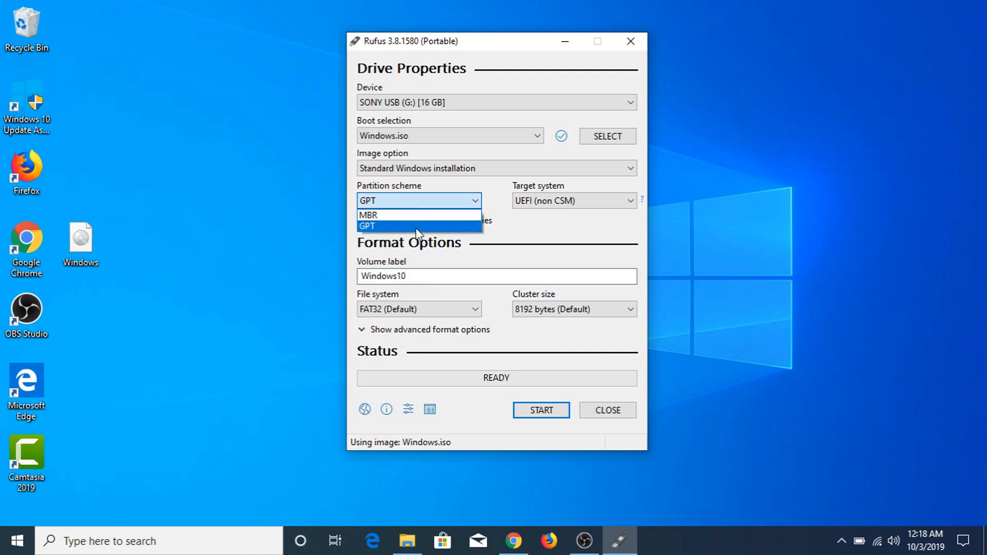
{"action": "left_click", "coordinate": [418, 227]}
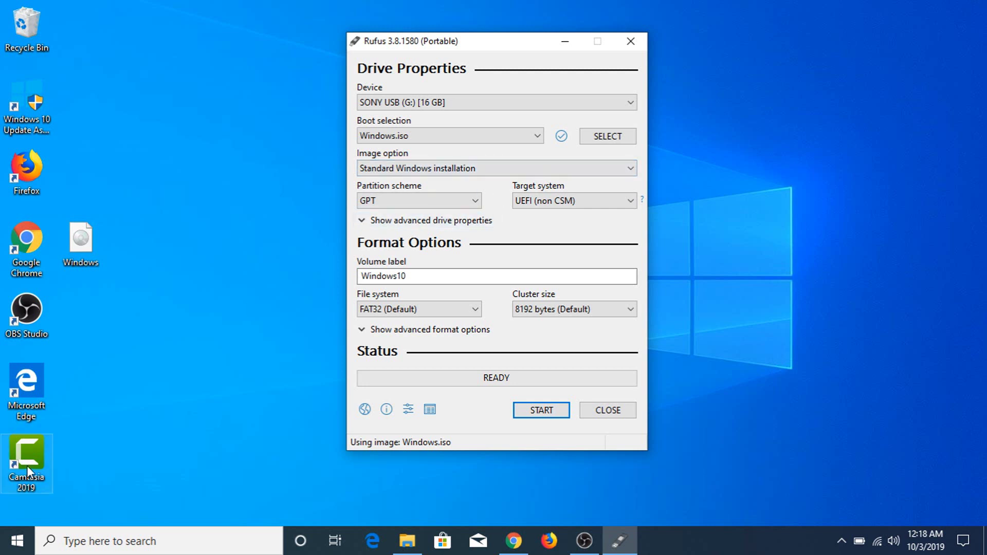
Open Disk 0's properties in Disk Management to confirm its MBR partition style
{"action": "right_click", "coordinate": [16, 537]}
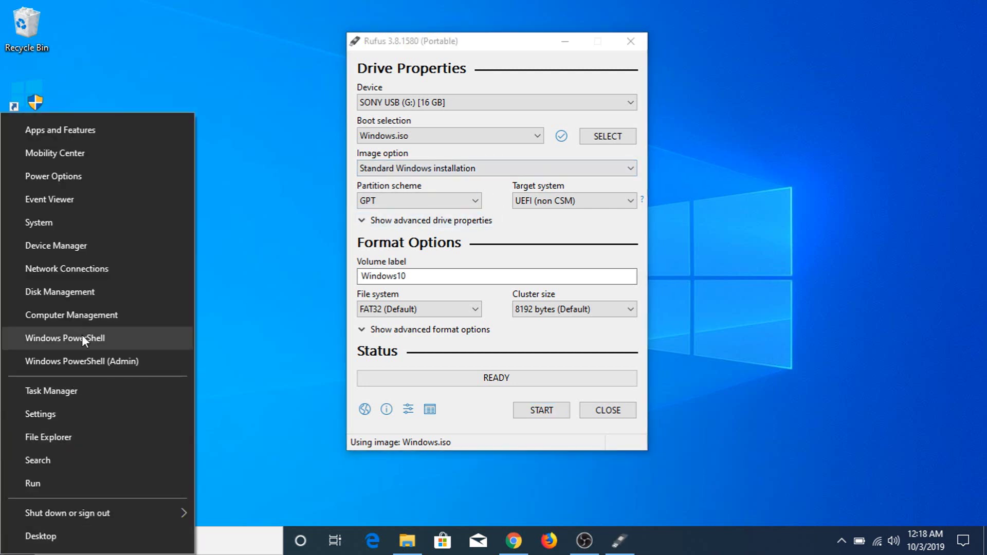
{"action": "left_click", "coordinate": [71, 288]}
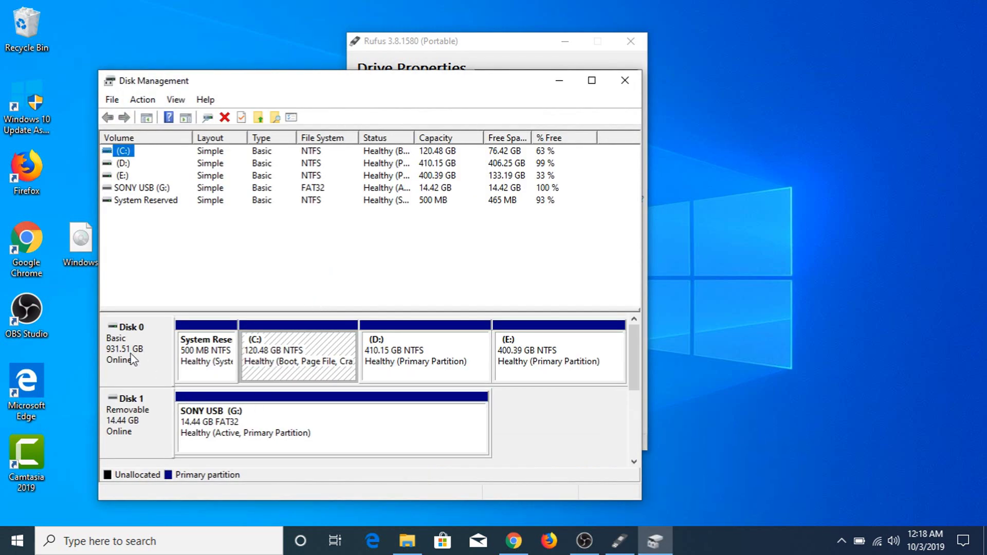
{"action": "right_click", "coordinate": [128, 344]}
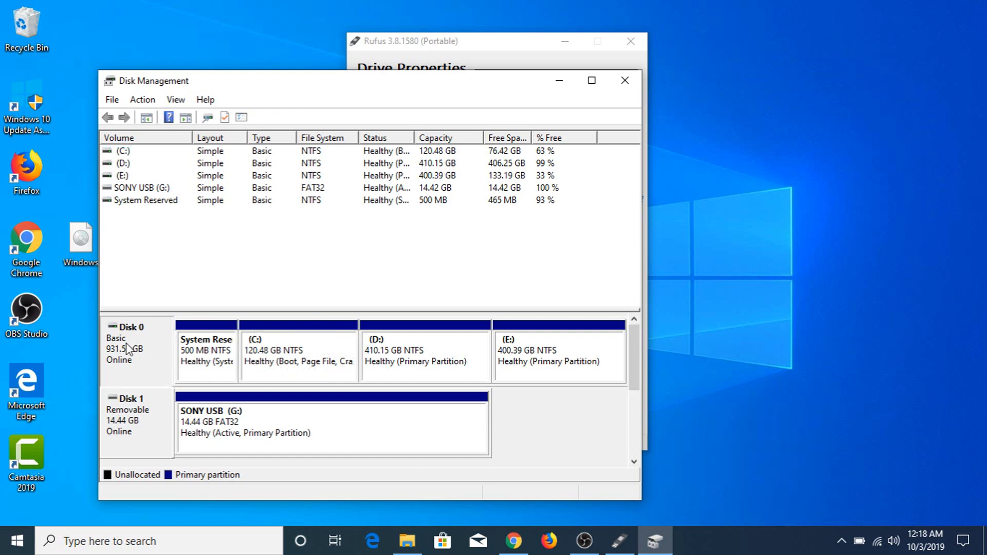
{"action": "left_click", "coordinate": [175, 481]}
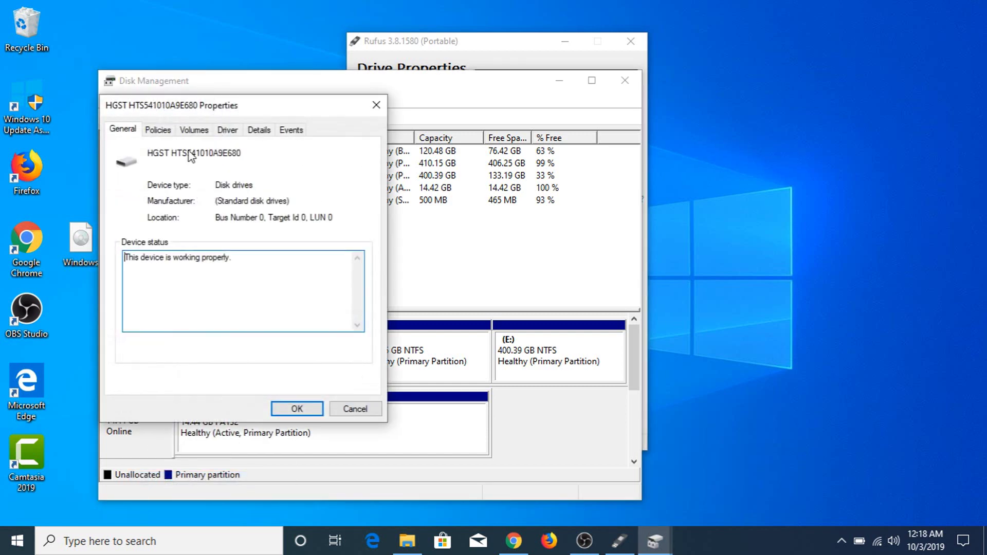
{"action": "left_click", "coordinate": [195, 132]}
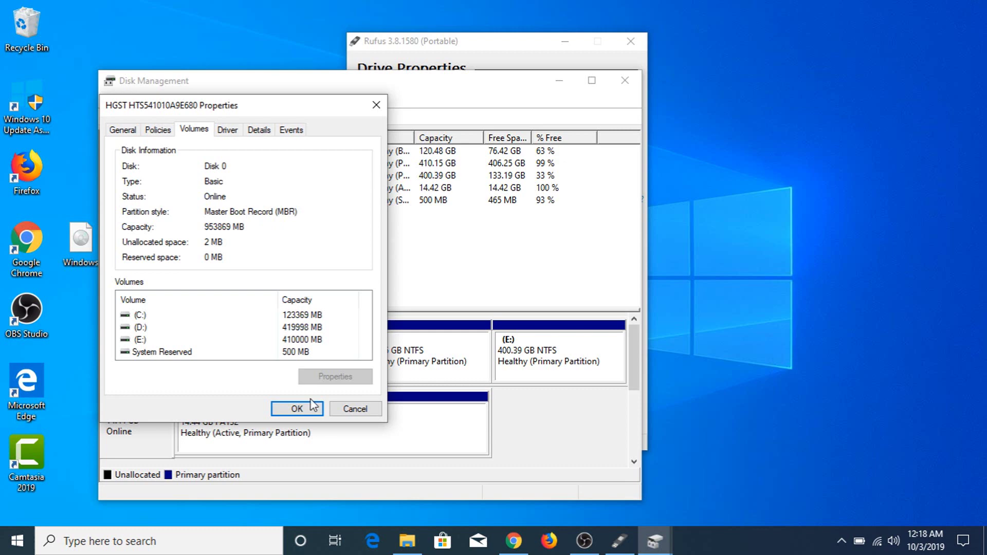
{"action": "left_click", "coordinate": [345, 410]}
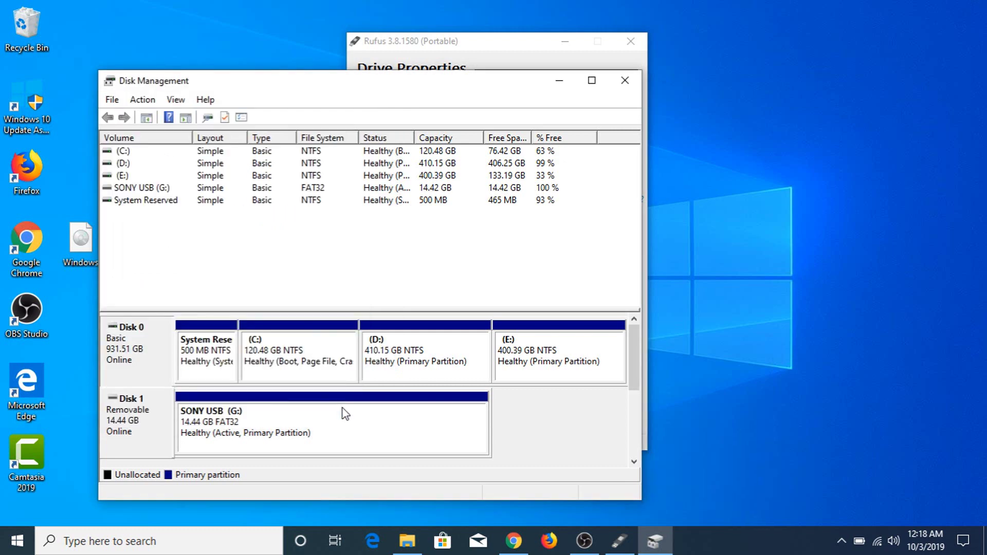
Set the partition scheme to MBR and write Windows.iso to the USB, confirming the erase
{"action": "left_click", "coordinate": [625, 80]}
{"action": "left_click", "coordinate": [446, 201]}
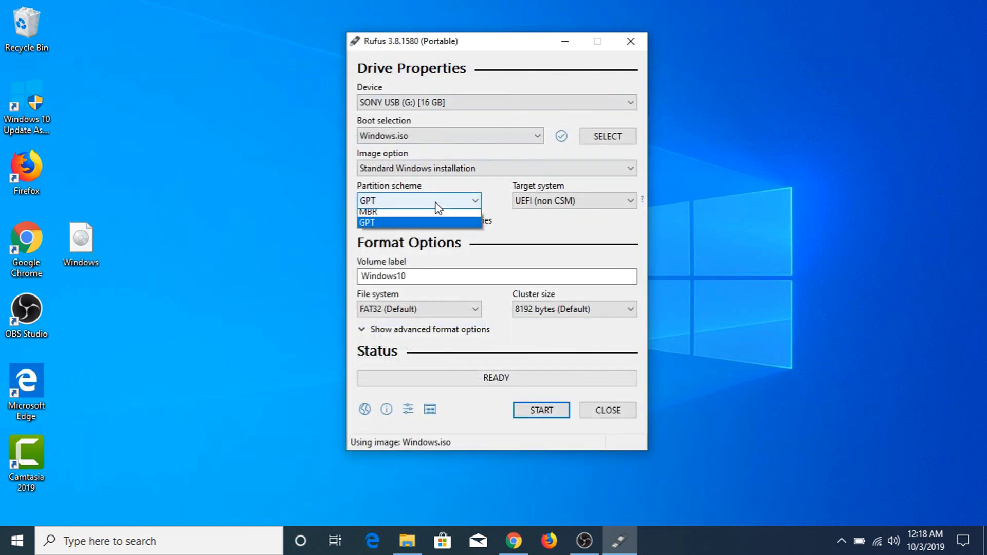
{"action": "left_click", "coordinate": [404, 216]}
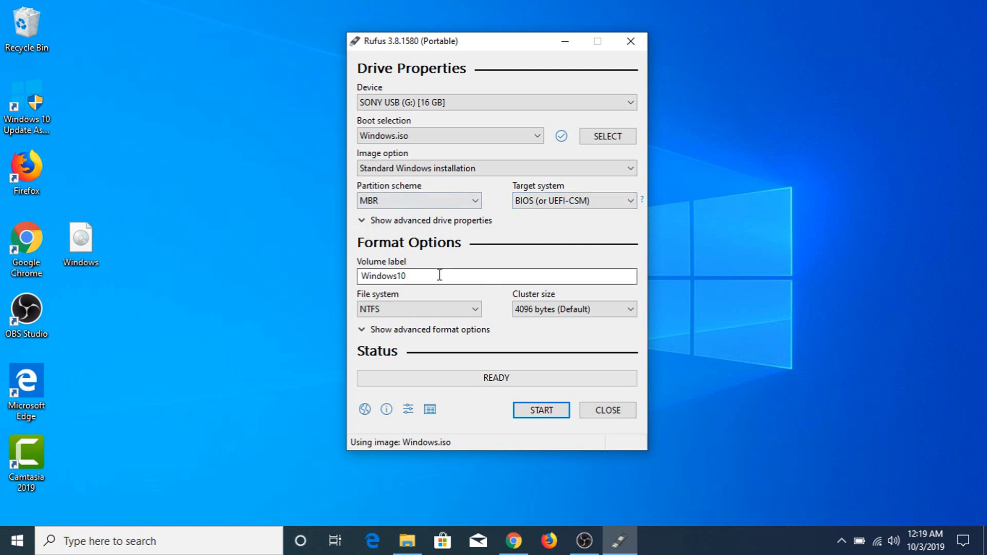
{"action": "left_click", "coordinate": [551, 411]}
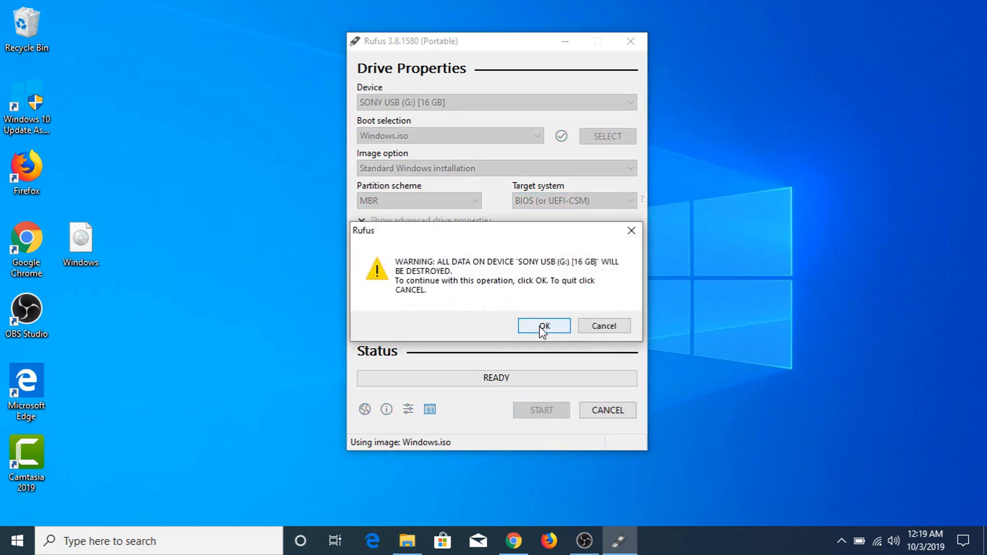
{"action": "left_click", "coordinate": [540, 327]}
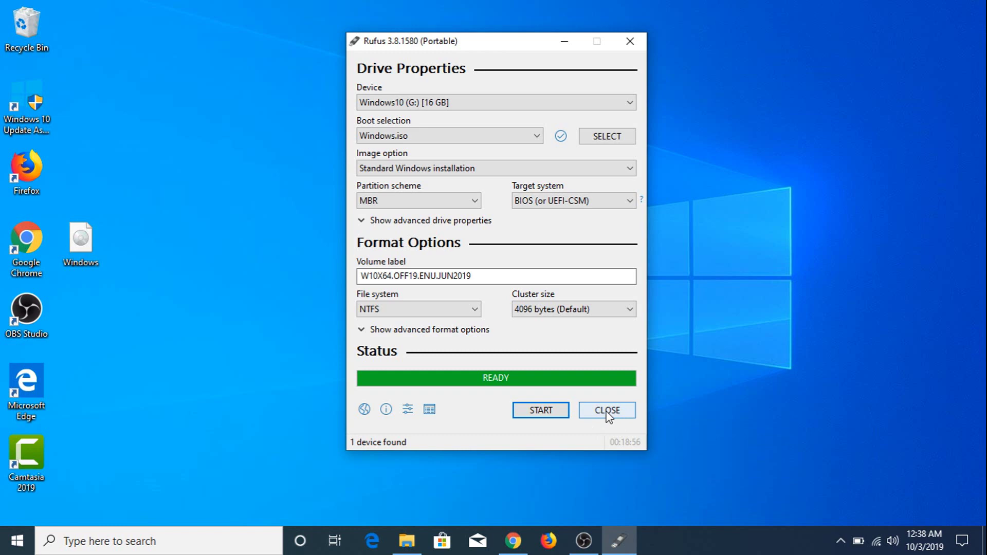
Close Rufus and browse the Windows10 (G:) USB drive's boot, efi, sources and setup files
{"action": "left_click", "coordinate": [606, 410]}
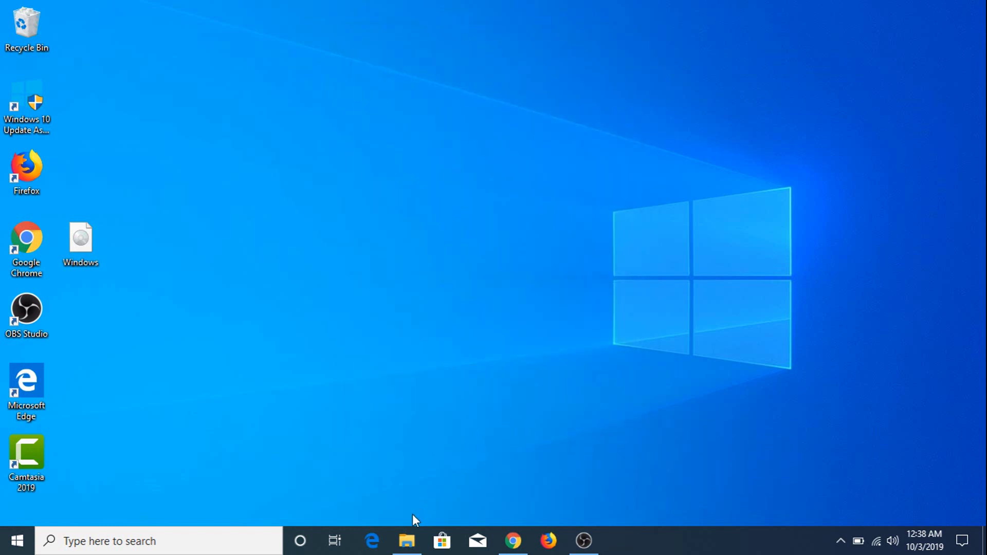
{"action": "left_click", "coordinate": [407, 540]}
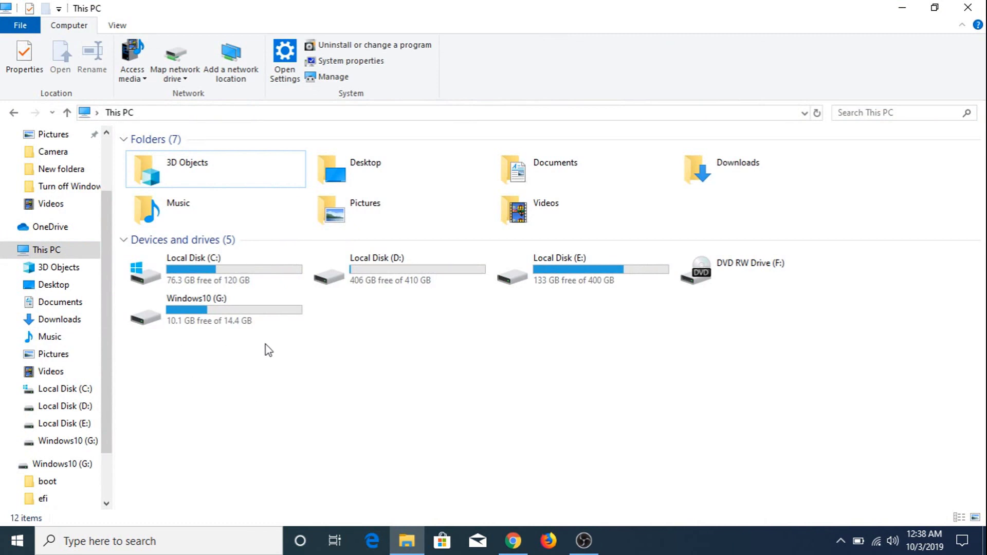
{"action": "double_click", "coordinate": [207, 310]}
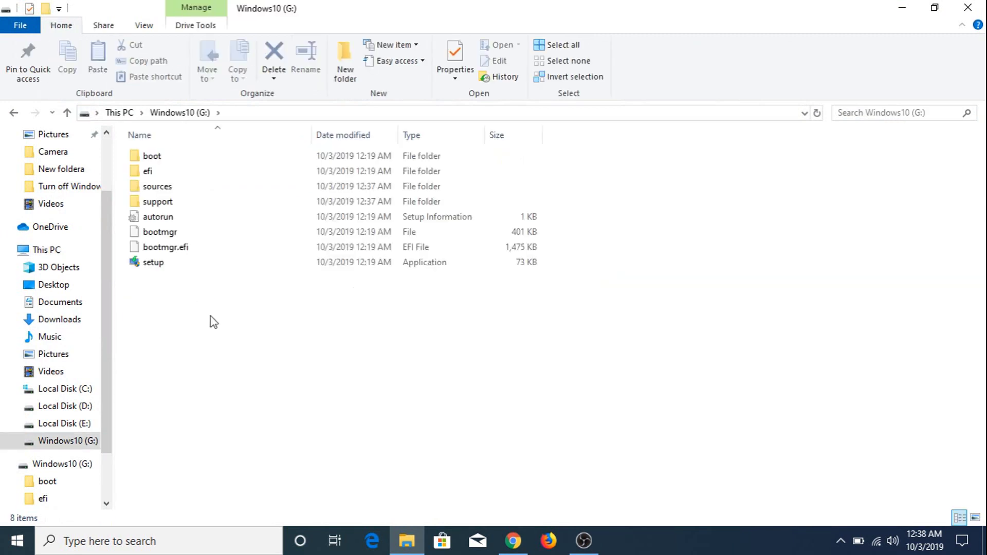